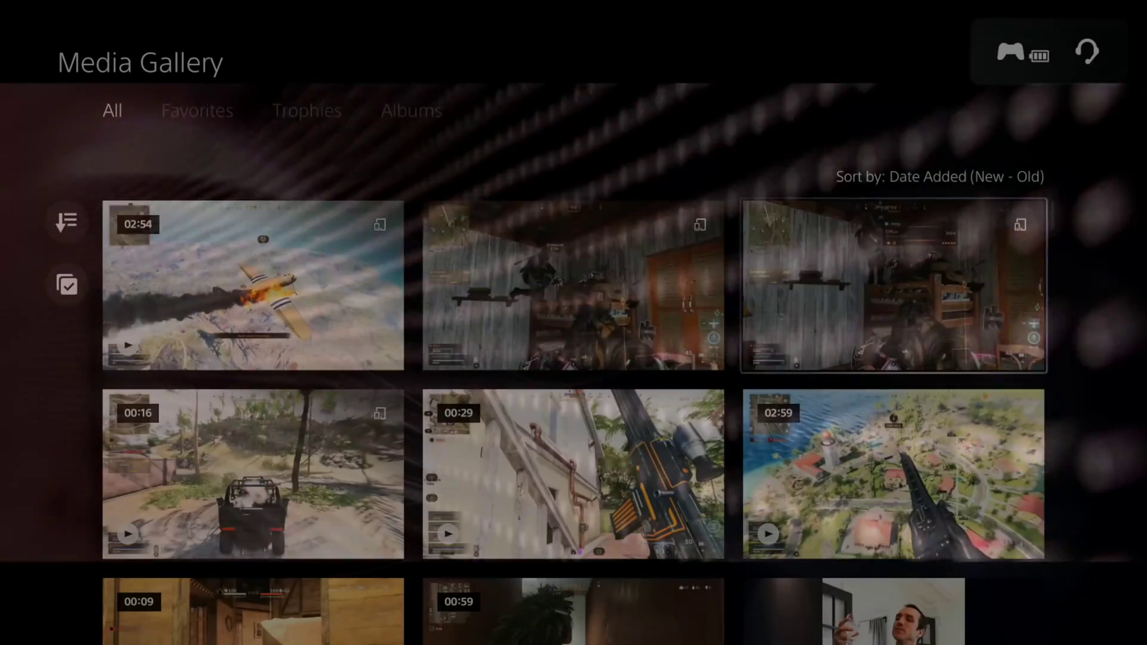
Step: Select the second gameplay capture in the PS5 Media Gallery grid
key(Left)
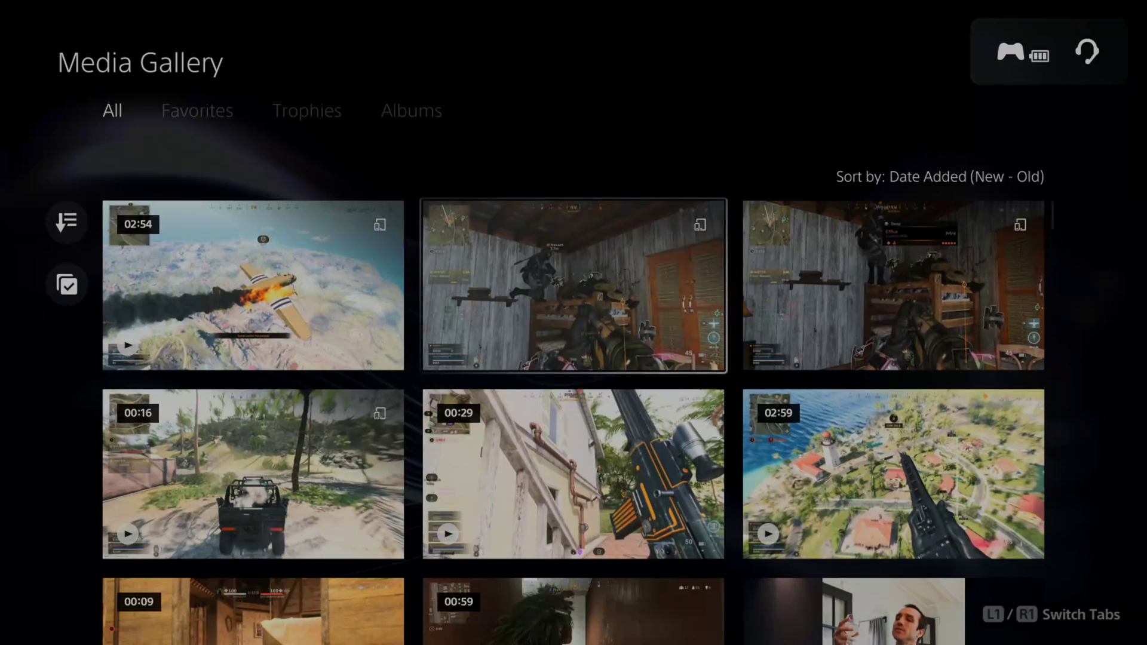
Step: View capture 2 of 223 full-screen, then exit the Media Gallery to the home screen
key(Return)
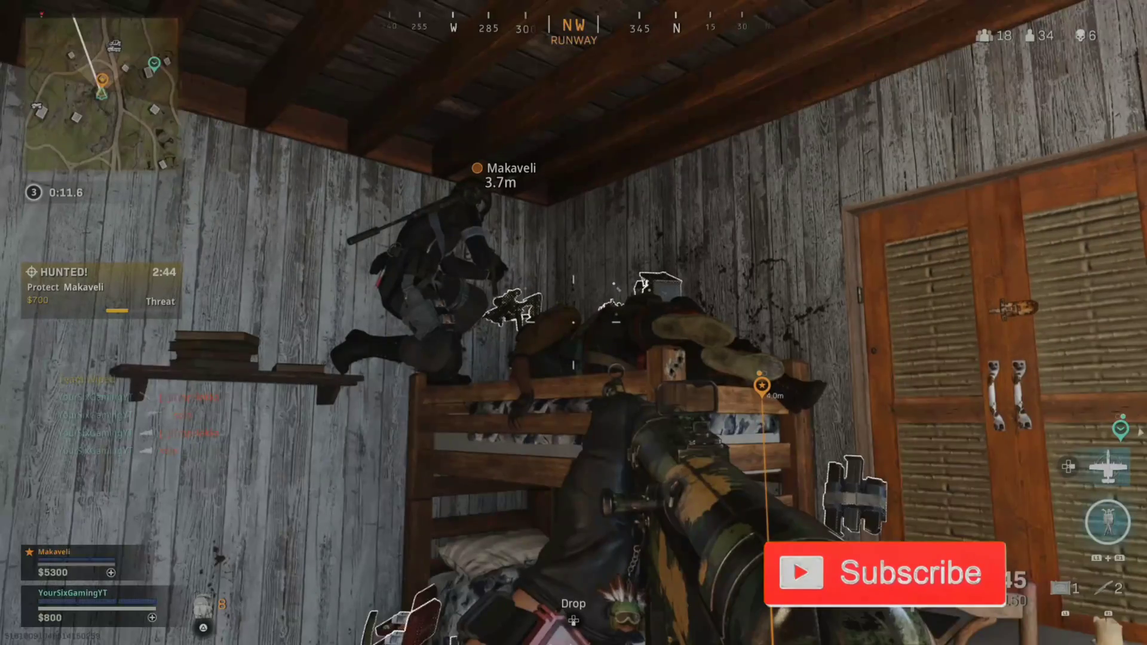
key(Escape)
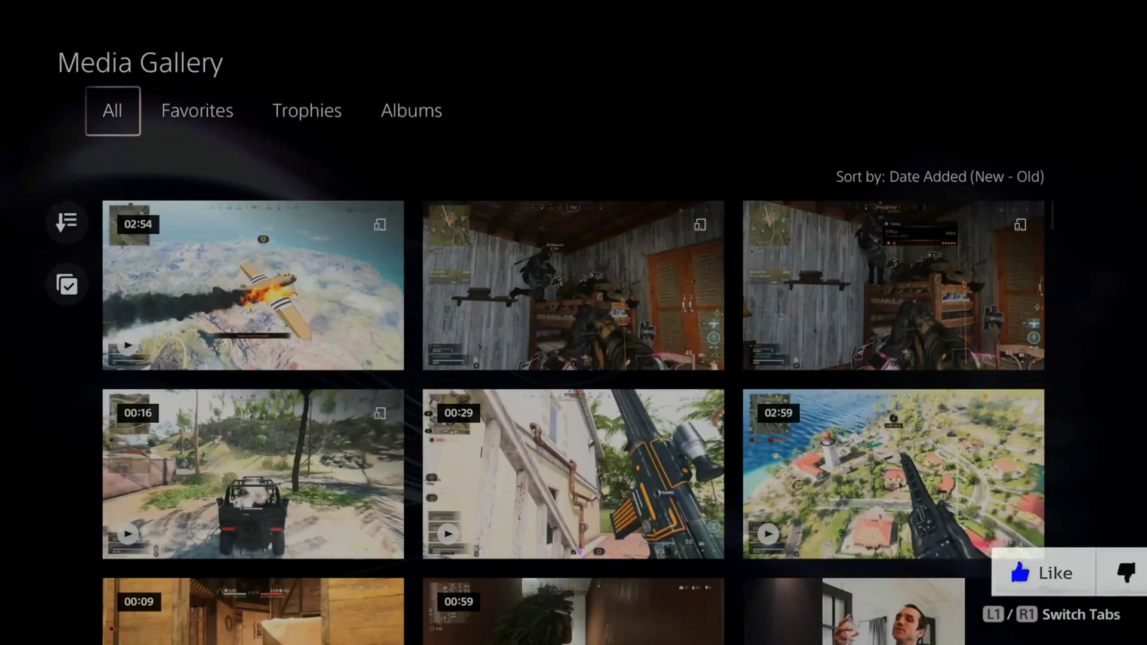
key(Escape)
key(Left)
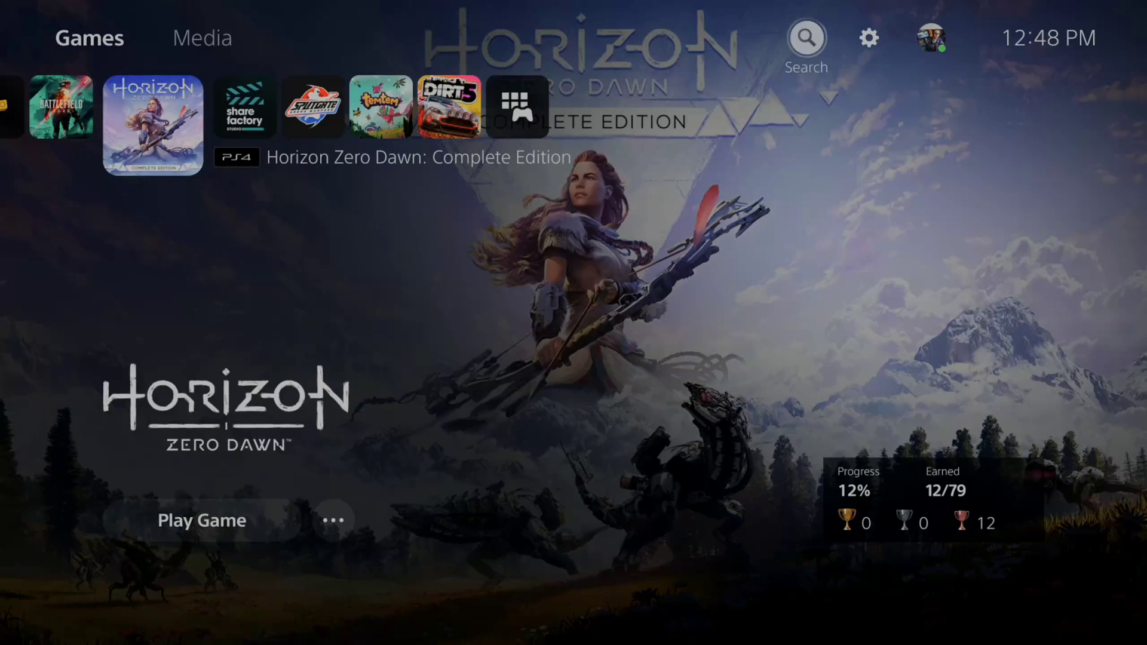
key(Right)
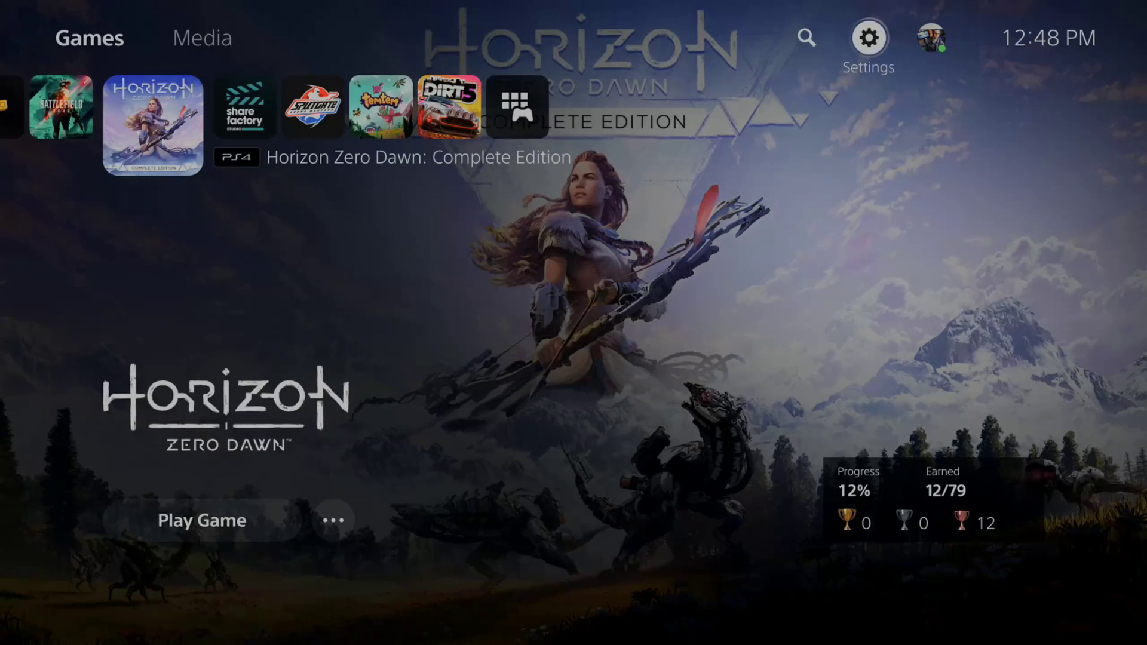
key(Return)
key(Down)
key(Down)
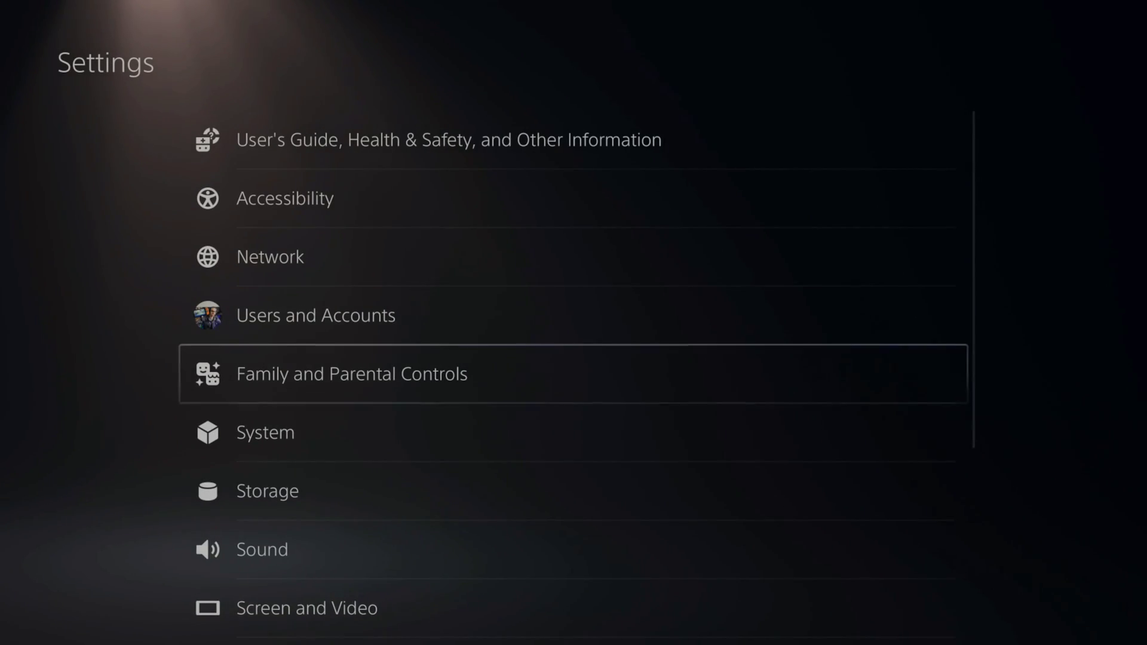
key(Down)
key(Down)
key(Down)
key(Down)
key(Down)
key(Down)
key(Down)
key(Down)
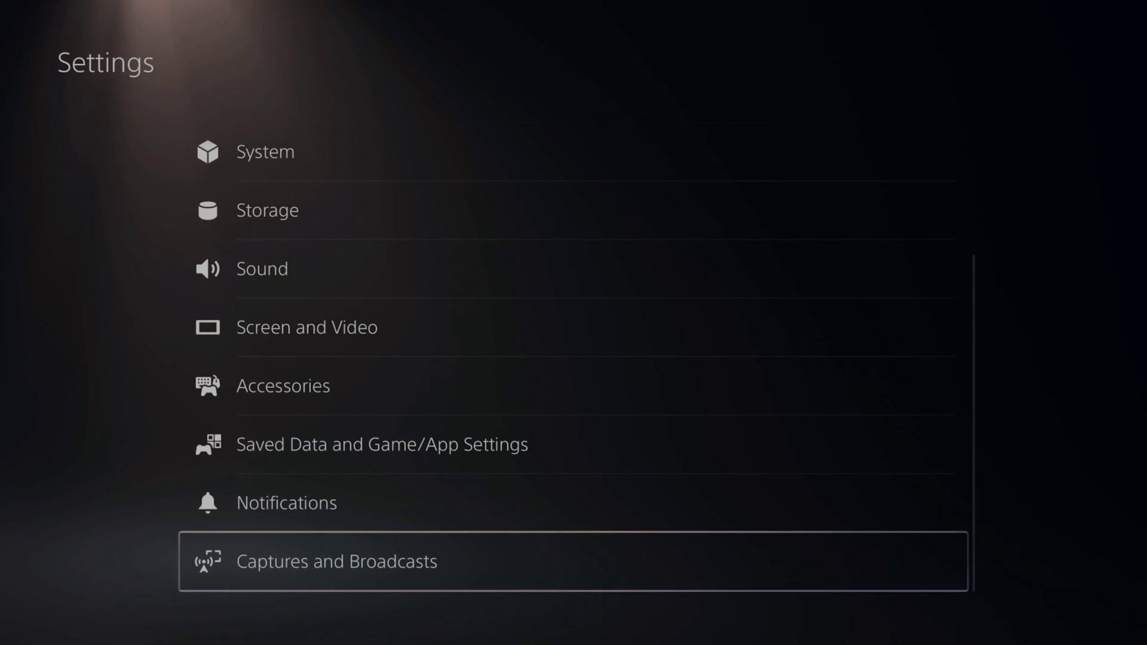
key(Return)
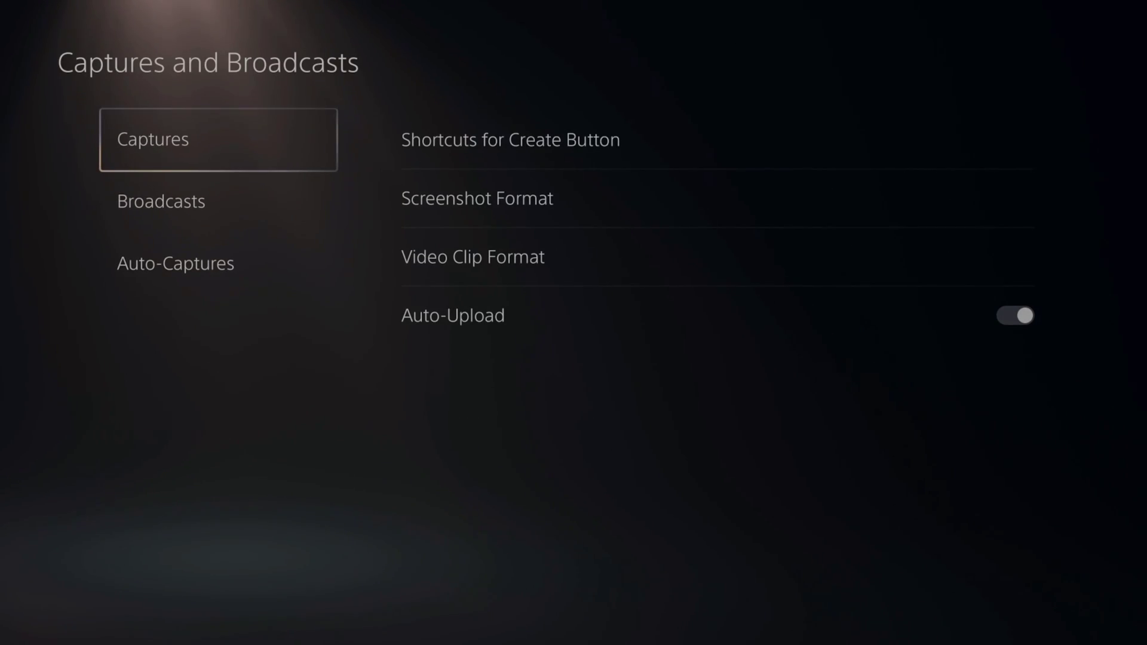
key(Right)
key(Down)
key(Down)
key(Down)
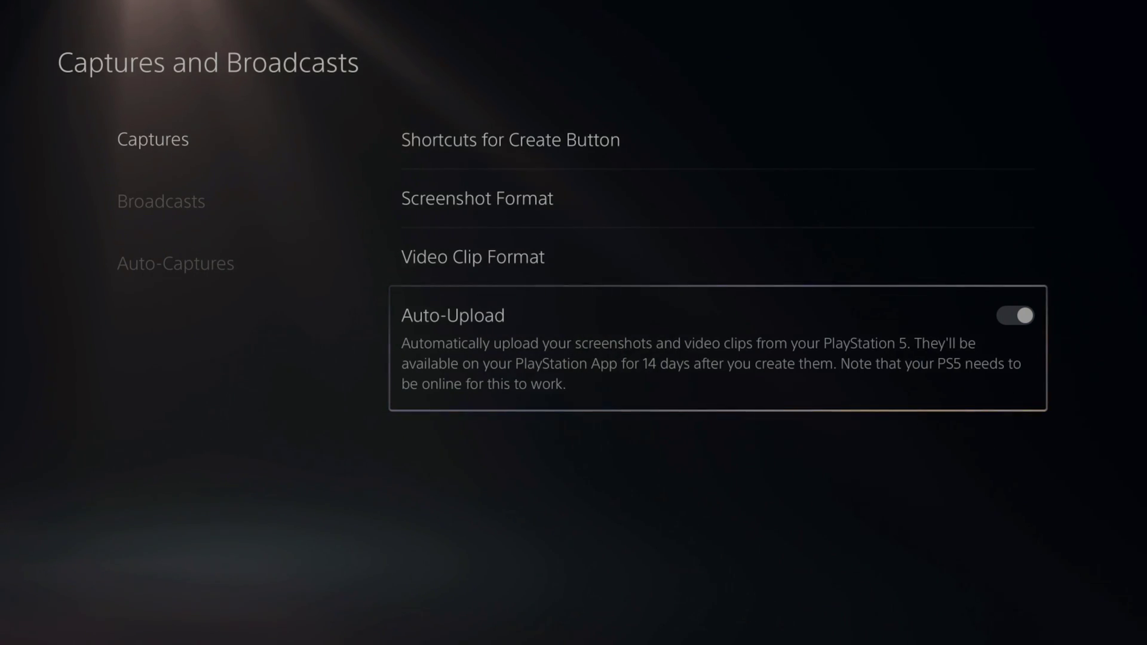
key(Escape)
key(Escape)
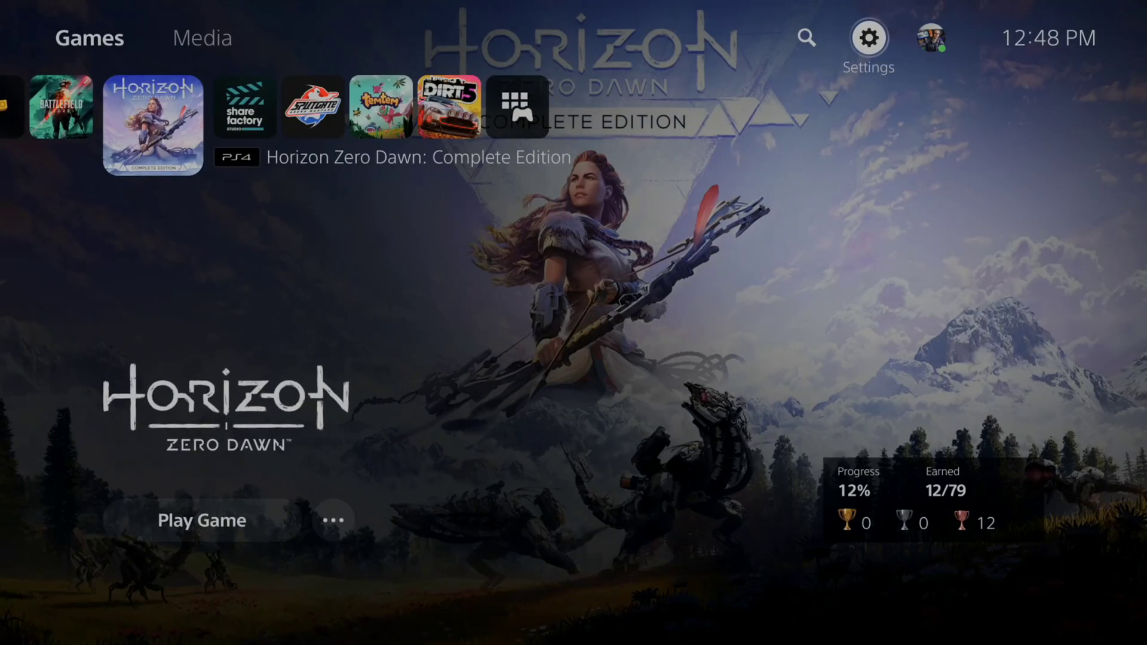
Step: Reopen the Media Gallery from the Create menu's latest gameplay clip
key(F12)
key(Left)
key(Left)
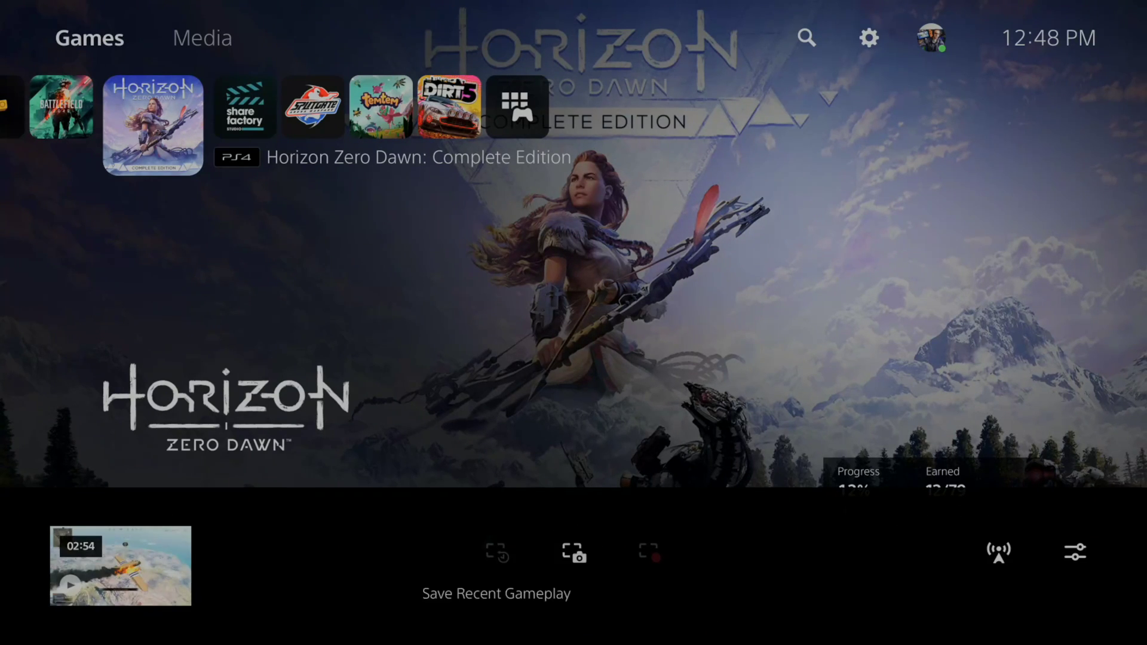
key(Return)
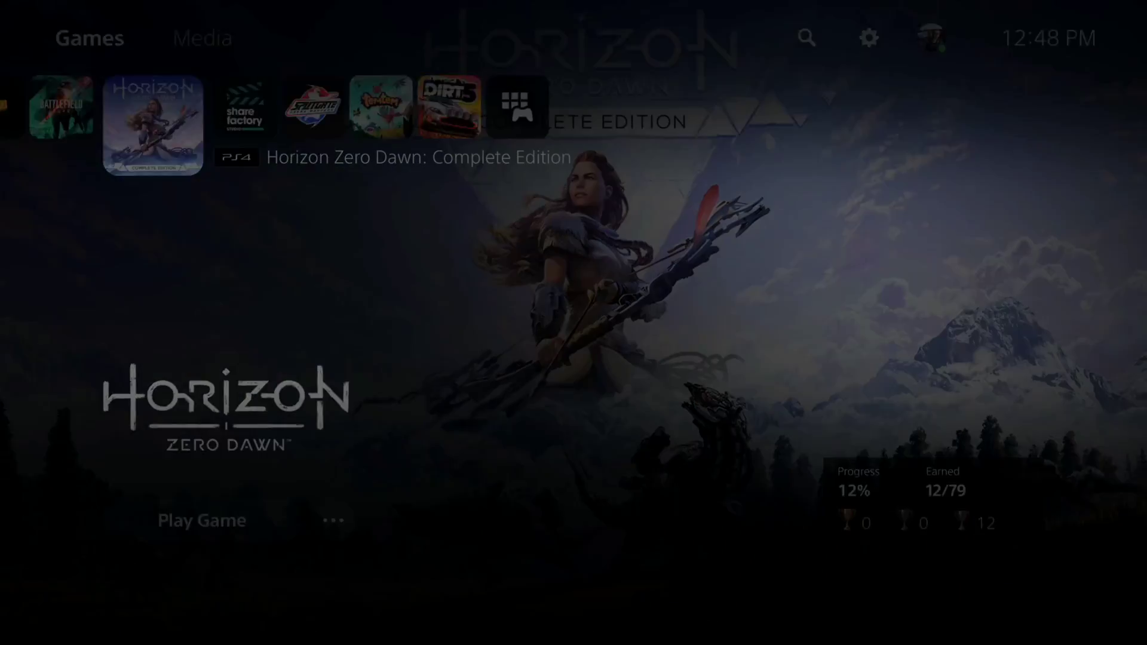
key(Return)
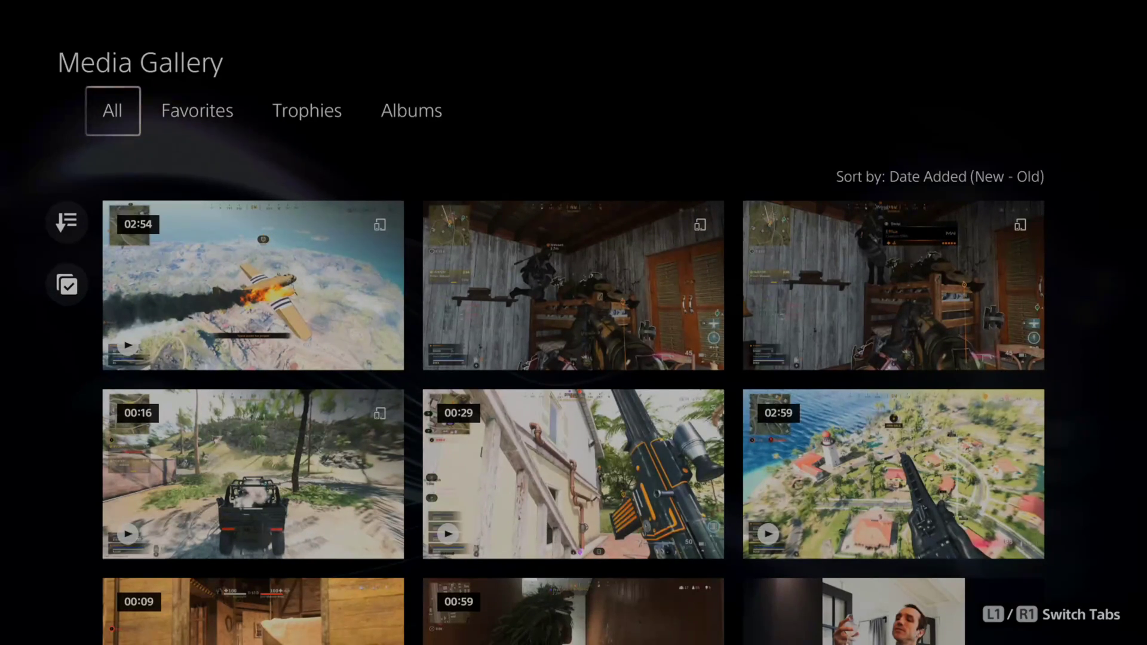
Step: Browse the All captures thumbnails from the 02:54 clip down to the 00:29 clip
key(Return)
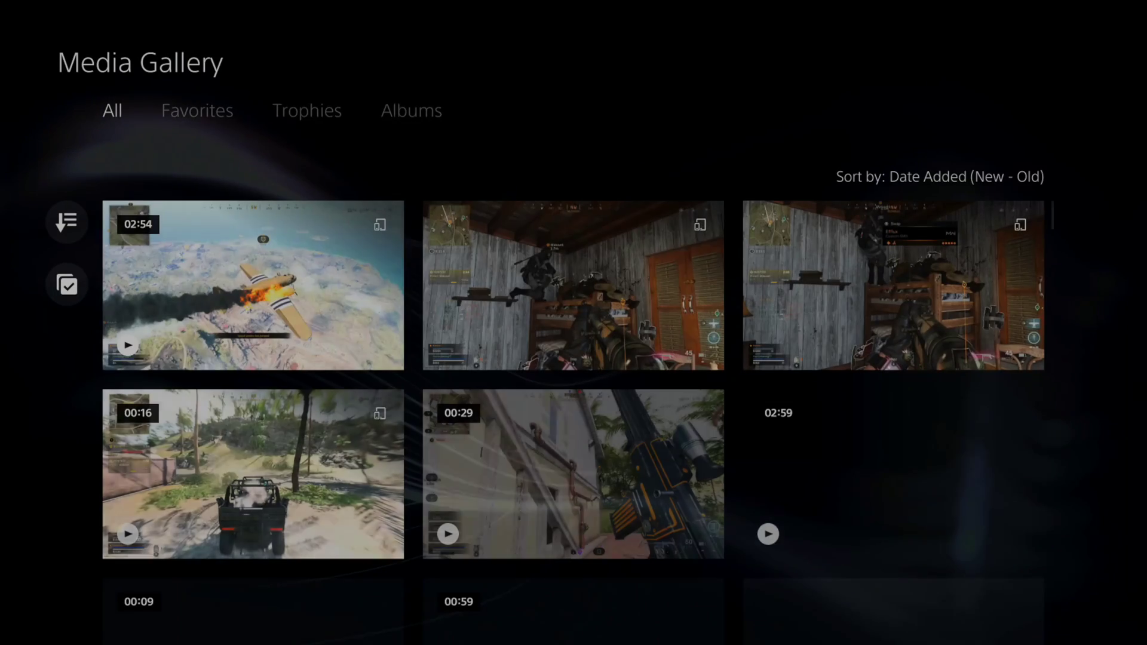
key(Right)
key(Right)
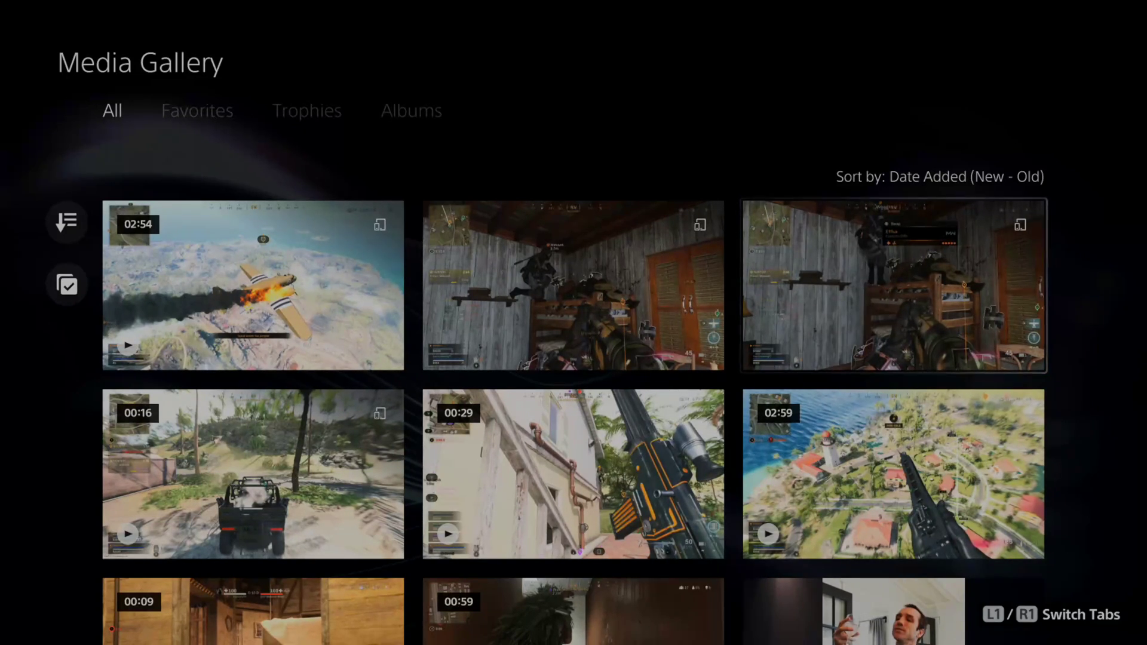
key(Left)
key(Left)
key(Left)
key(Right)
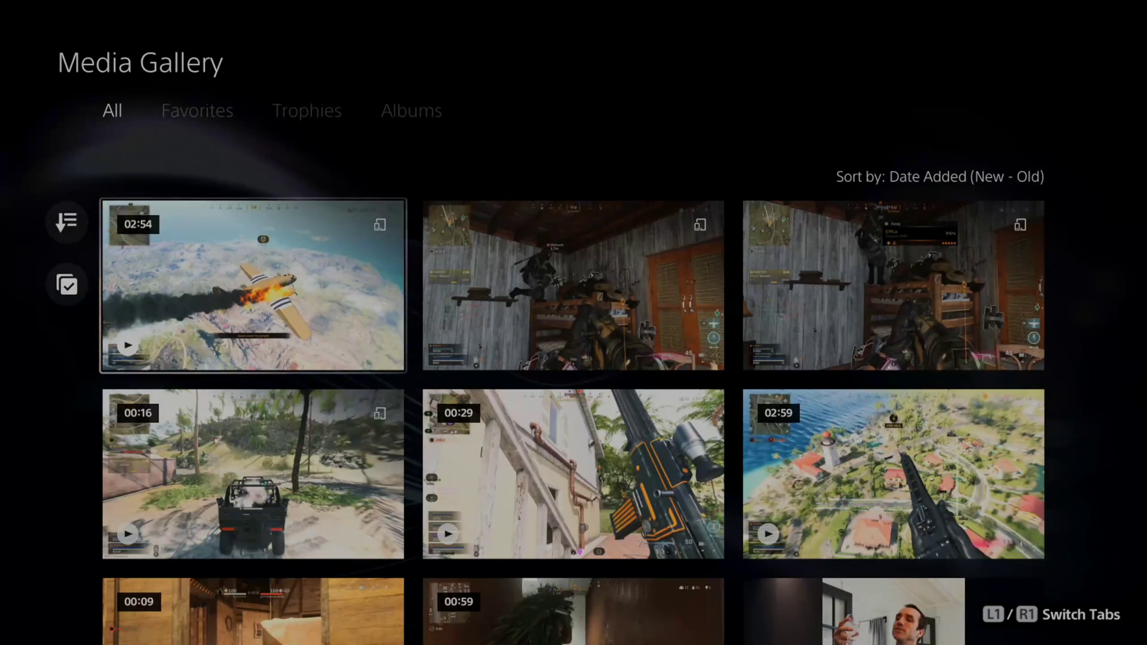
key(Right)
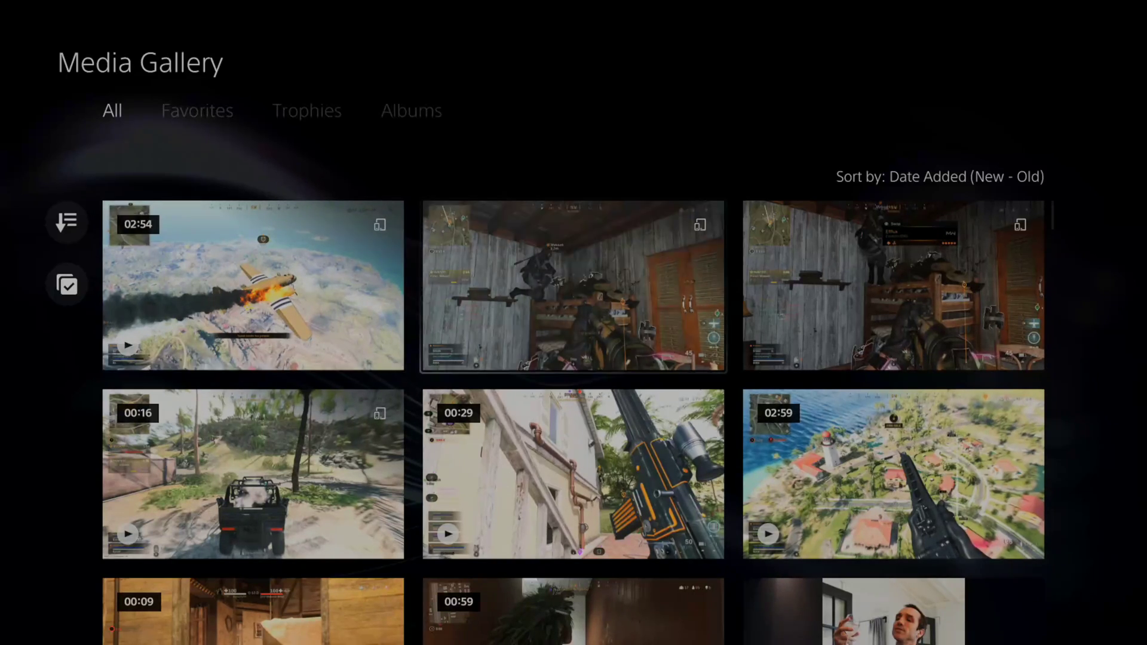
key(Down)
key(Down)
key(Down)
key(Down)
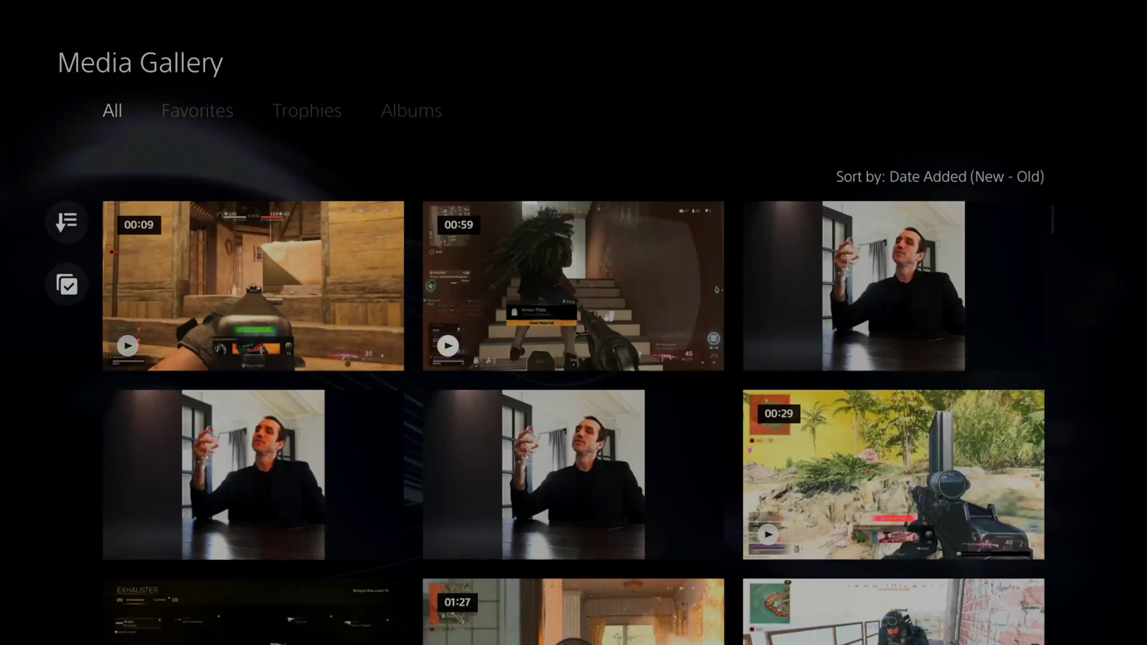
Step: Close the Media Gallery and select Horizon Zero Dawn on the home screen
key(Escape)
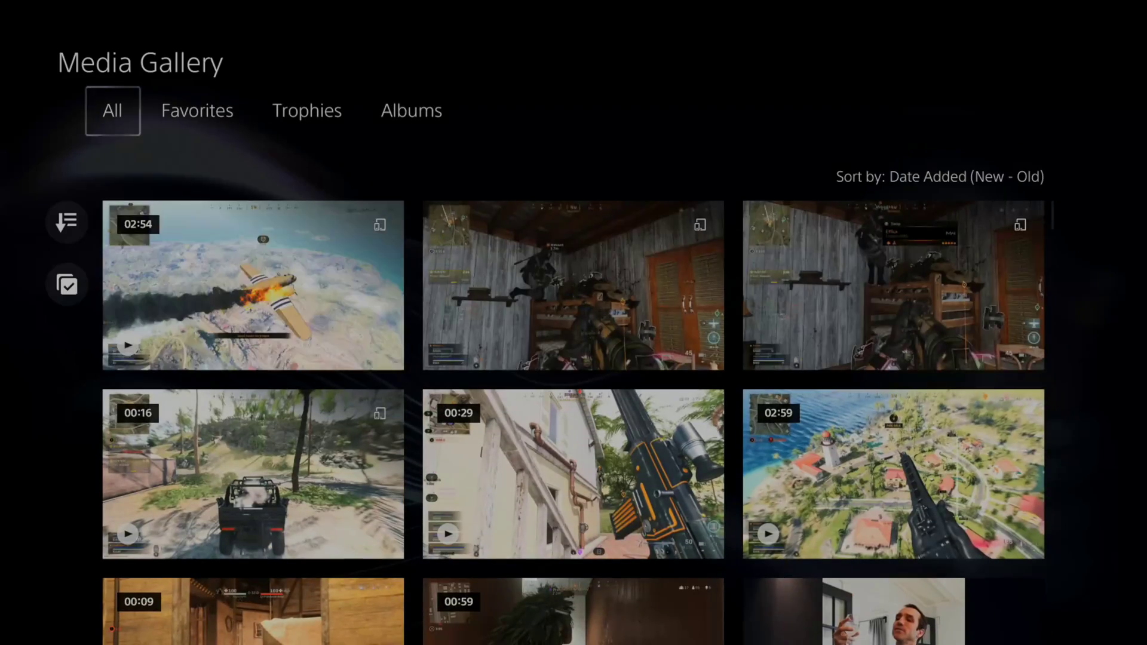
key(Escape)
key(Down)
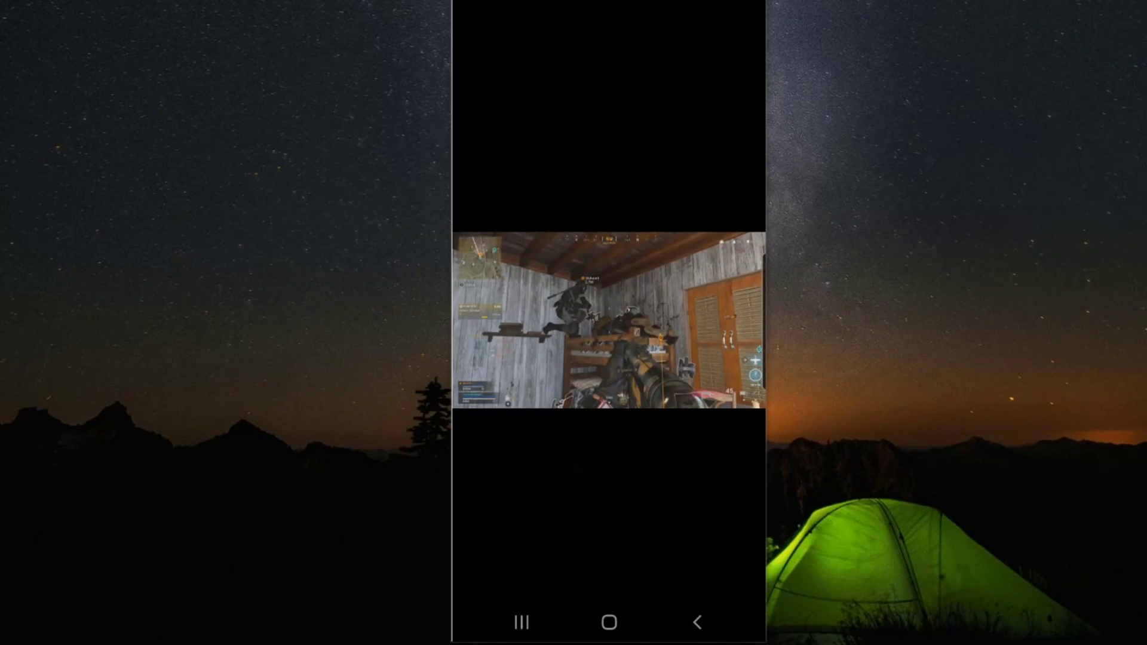
Step: Confirm Auto-Upload is on in the app's Console Management Captures settings, then return home
click(697, 622)
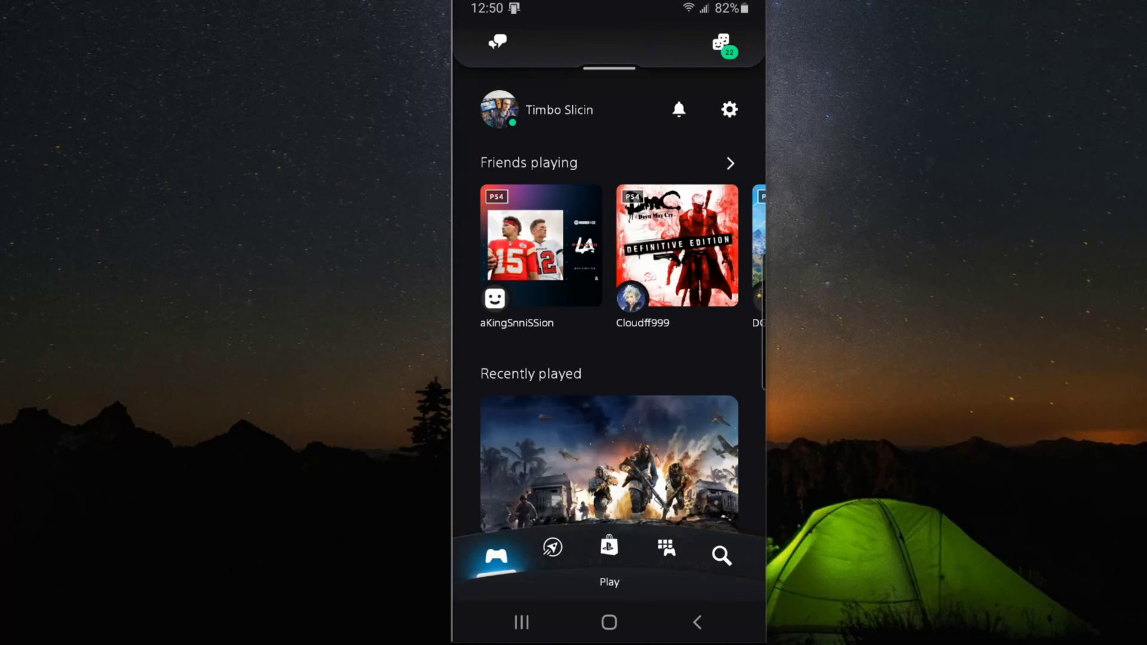
click(730, 109)
scroll(610, 322, down, 10)
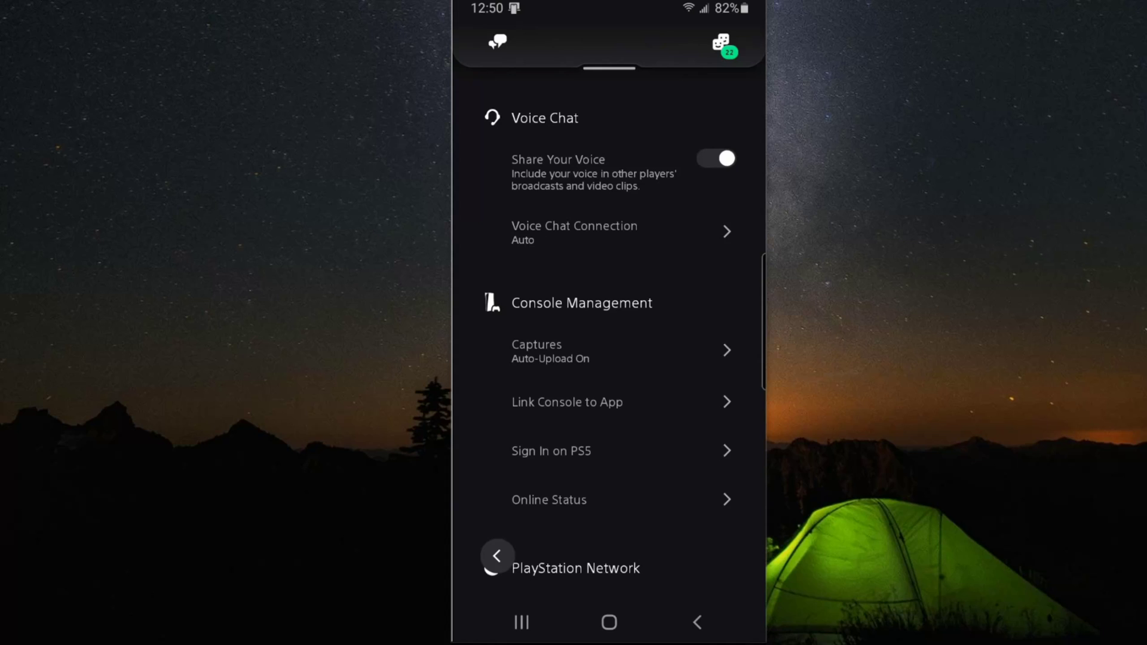
click(550, 351)
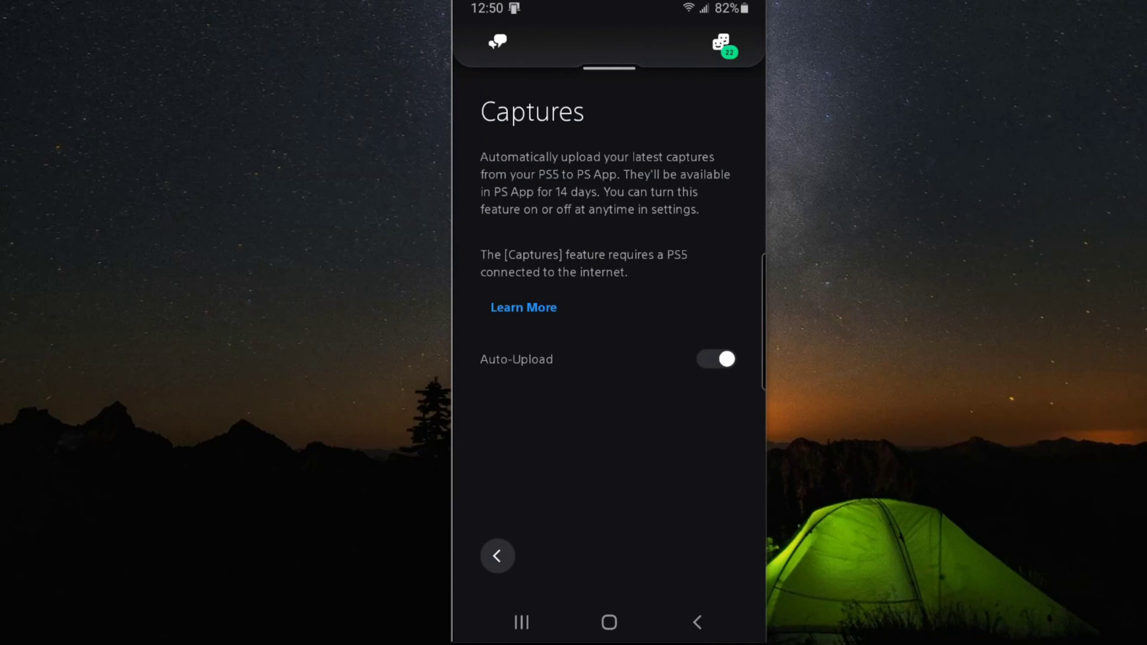
click(698, 623)
click(697, 623)
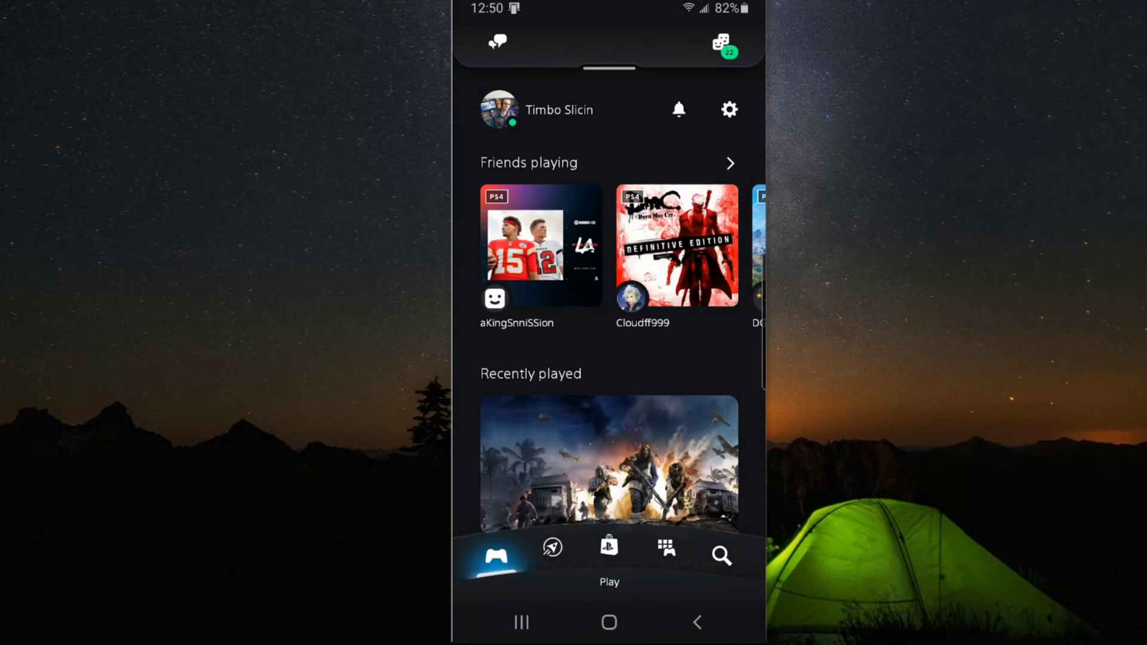
Step: Browse the Game Library's captures list in the PlayStation App
click(666, 548)
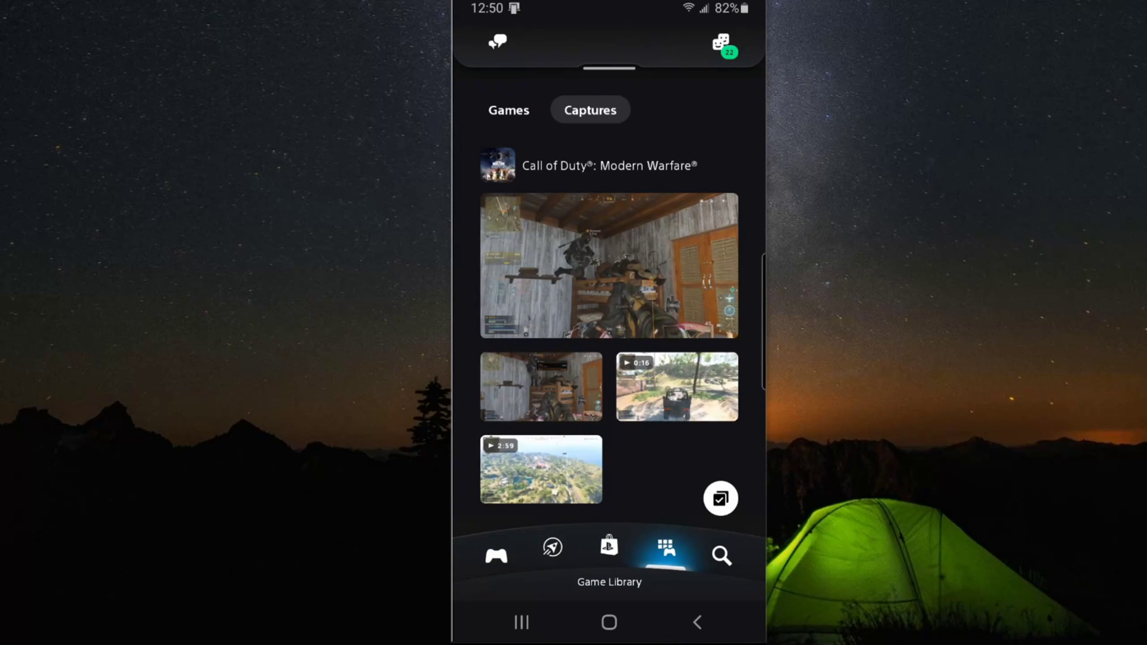
click(508, 110)
click(590, 111)
scroll(610, 316, down, 2)
scroll(609, 315, up, 1)
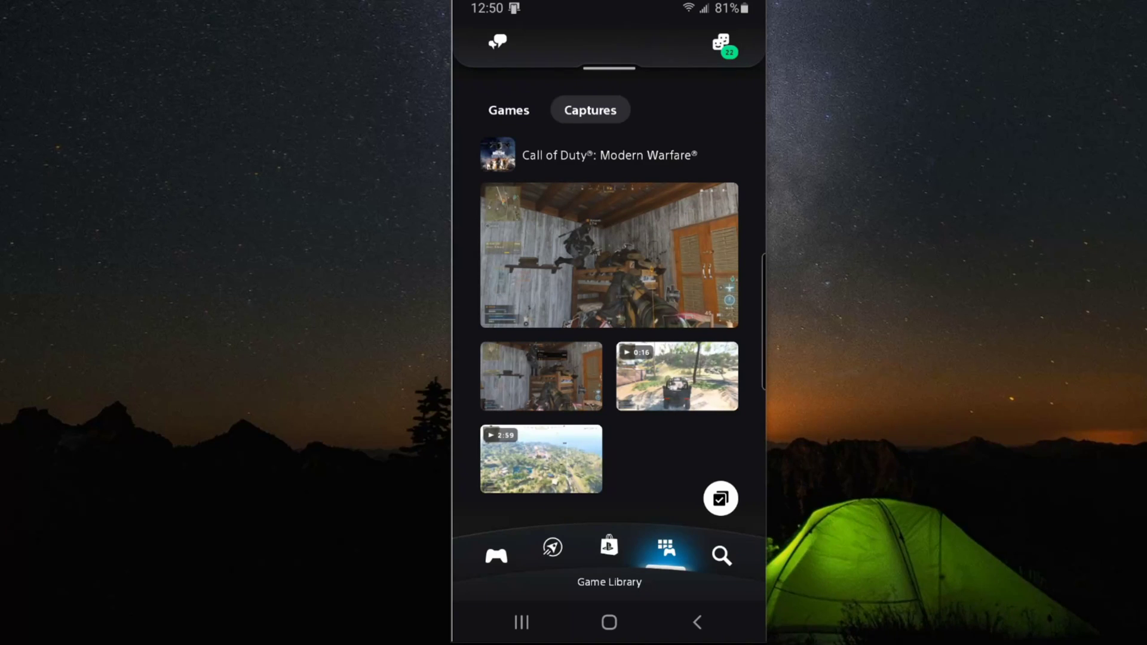
Step: Play and pause the 0:16 vehicle clip, then go to the phone home screen
click(677, 375)
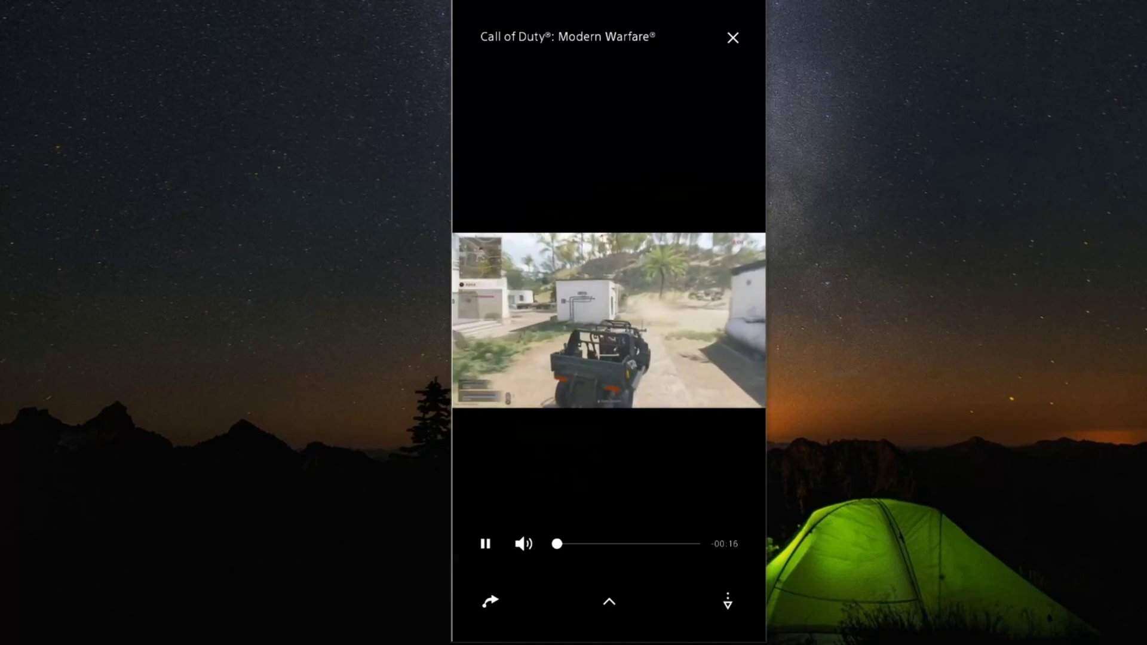
click(485, 544)
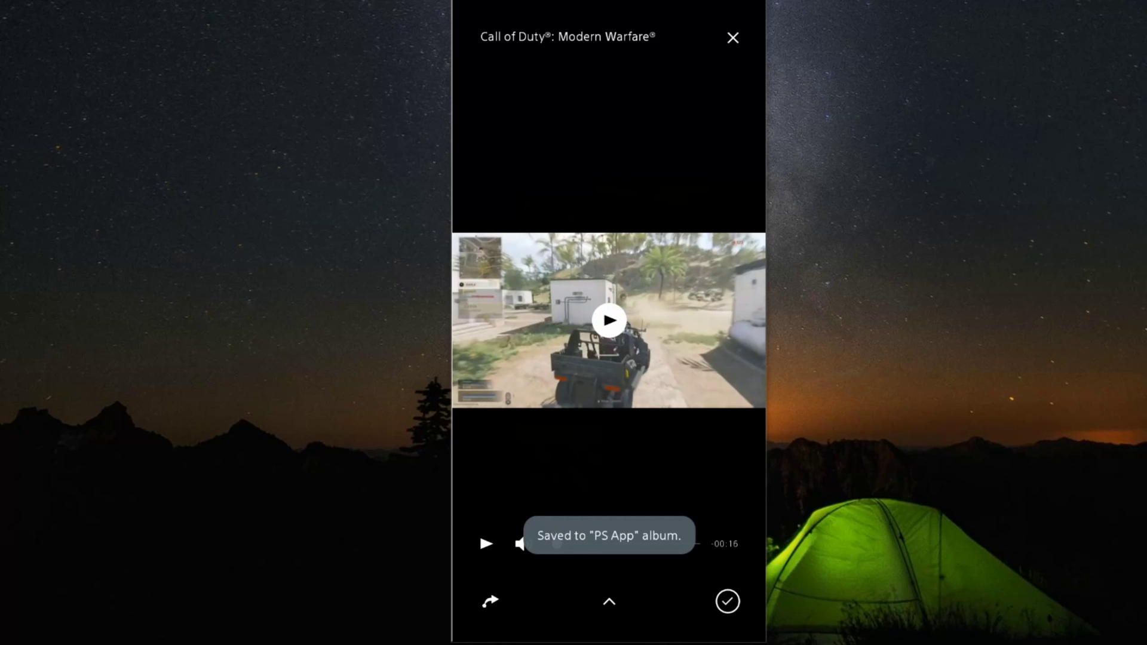
drag(609, 640, 609, 537)
click(609, 622)
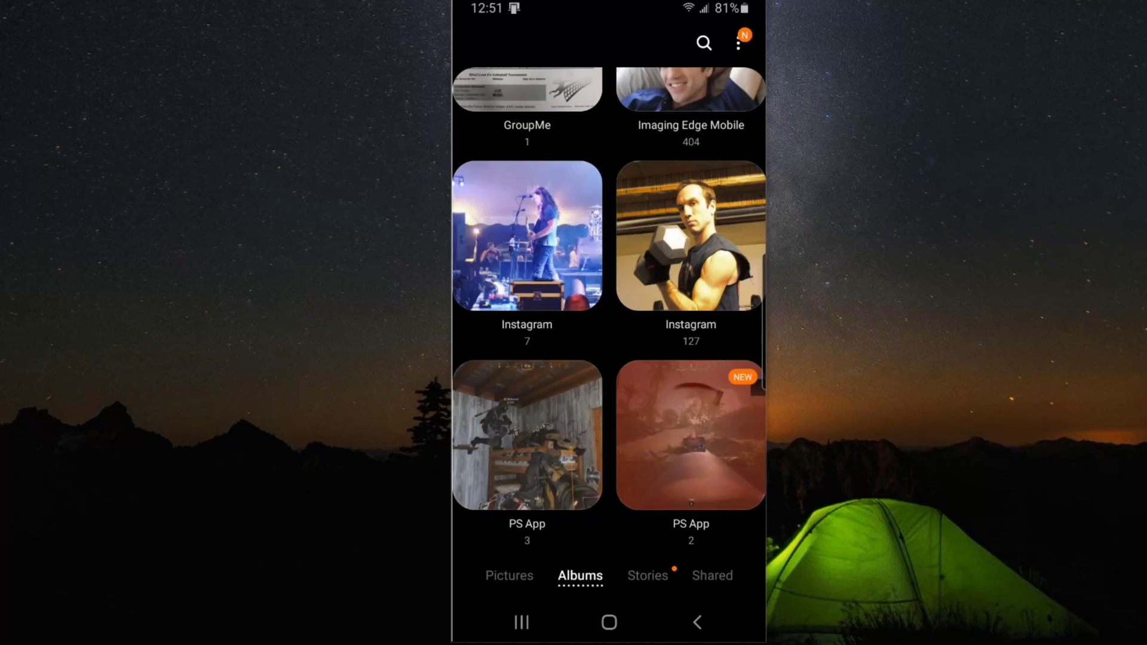
Step: Open Gallery's two-video PS App album and view the saved 0:16 clip full-screen
click(705, 460)
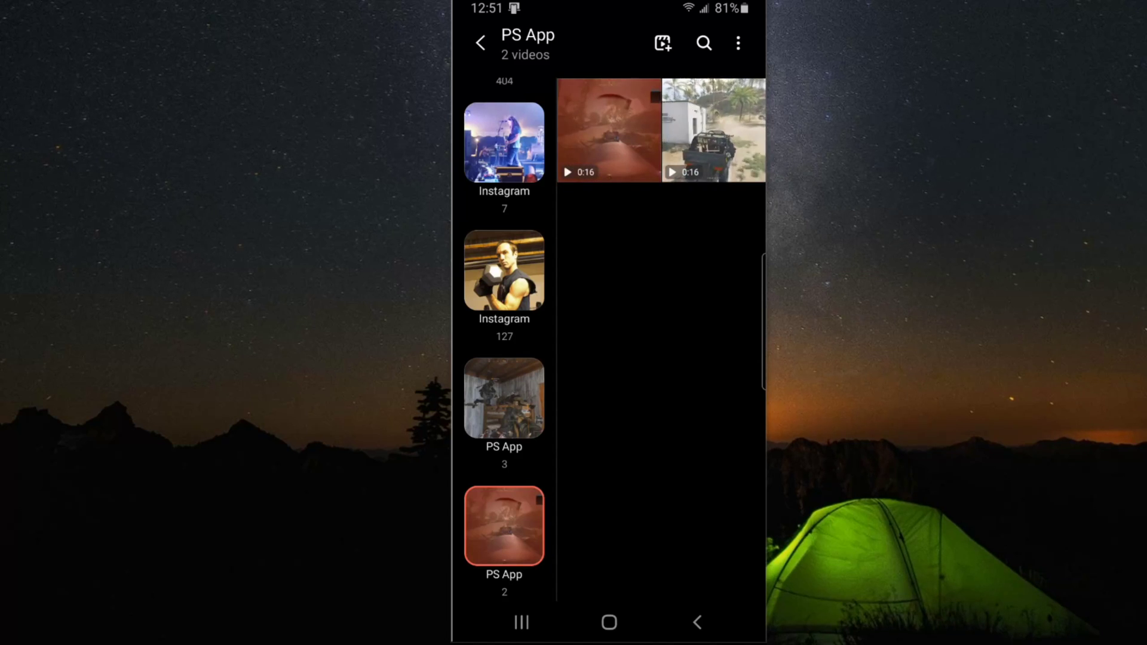
click(714, 131)
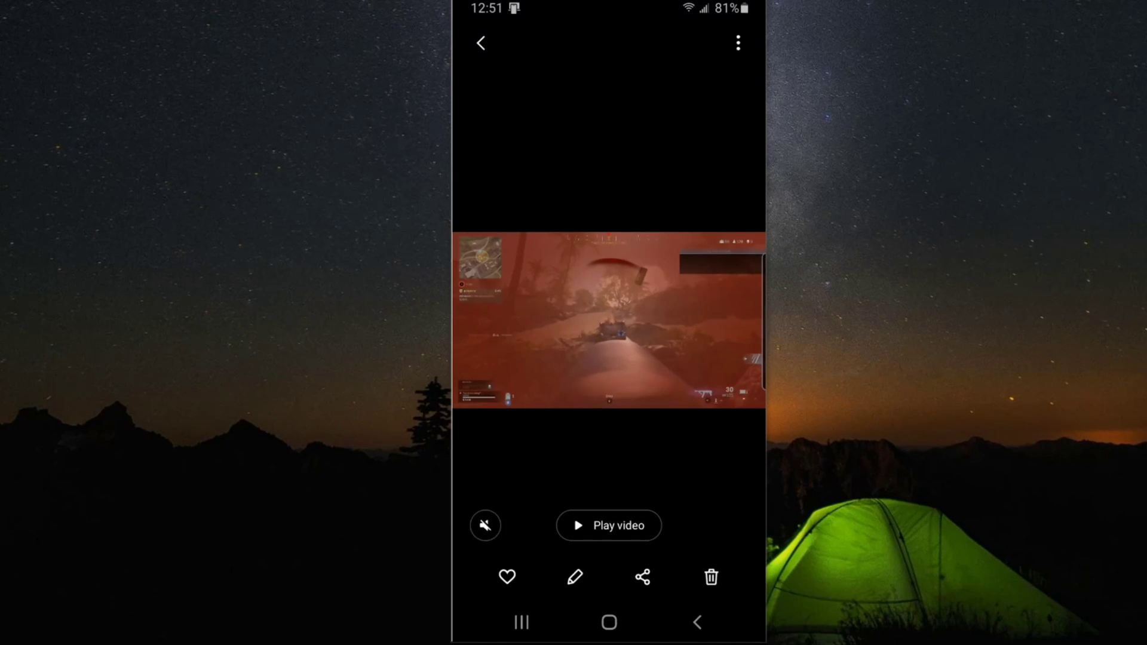